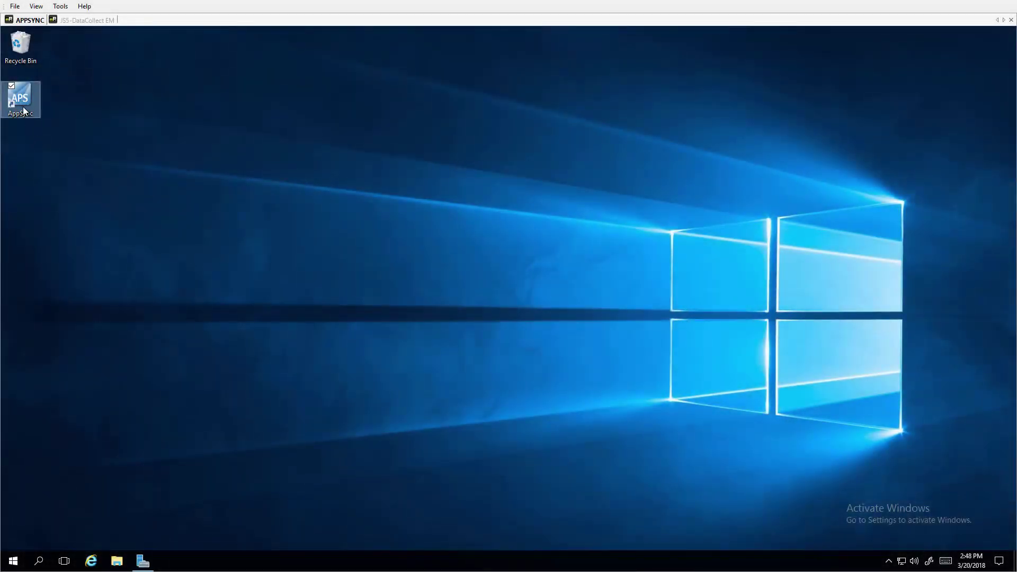
Launch AppSync from the desktop, log in, and maximize Internet Explorer to show the Dashboard
double_click(23, 110)
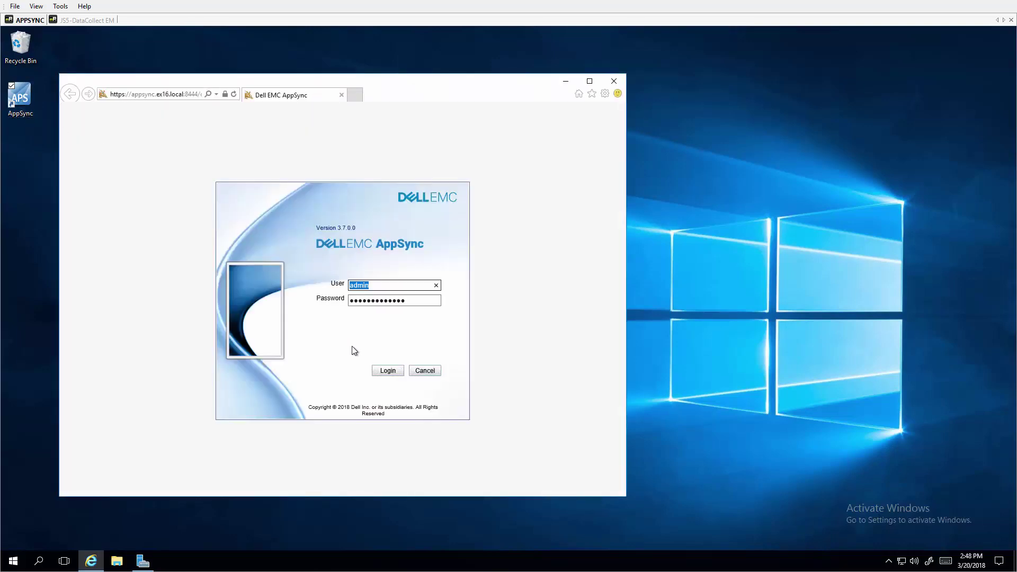
click(389, 371)
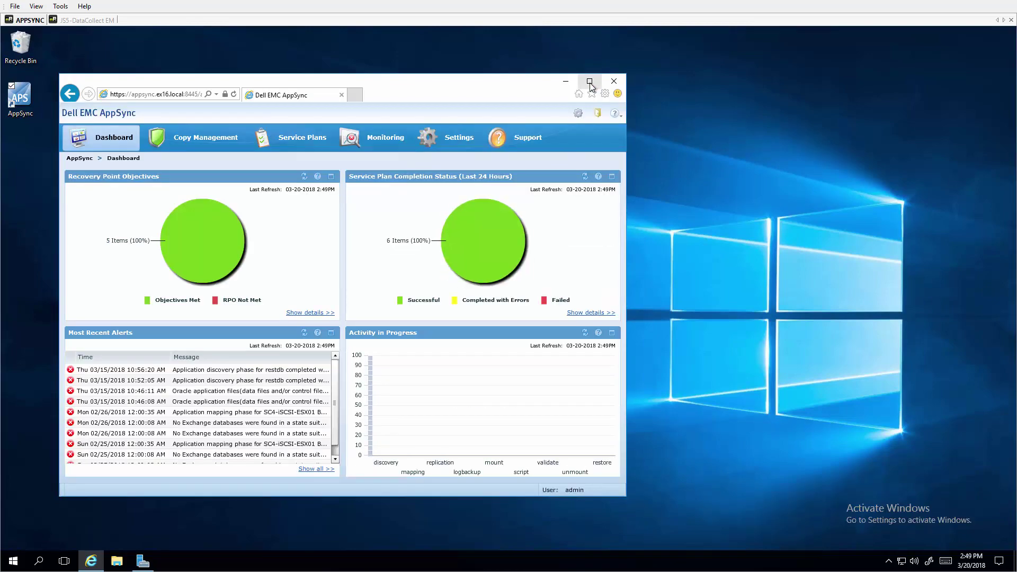
click(590, 82)
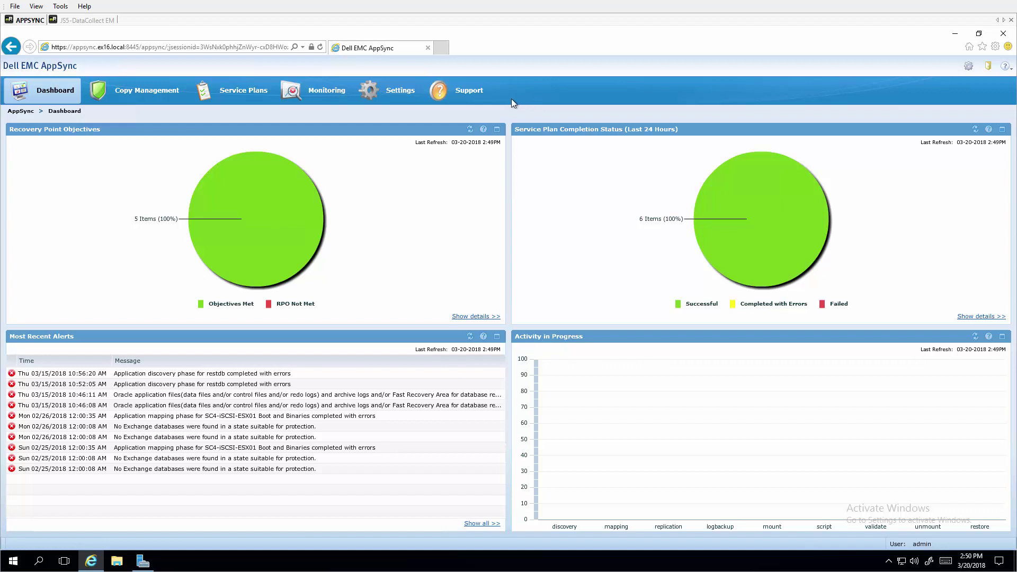
Go to Settings > Storage Infrastructure and open the Add menu of storage types
click(393, 91)
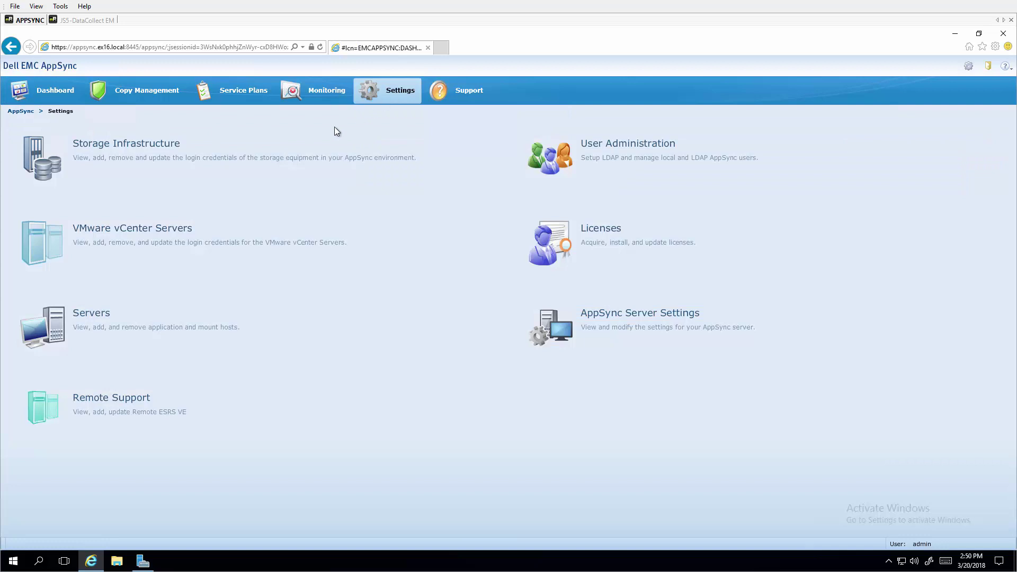
click(149, 152)
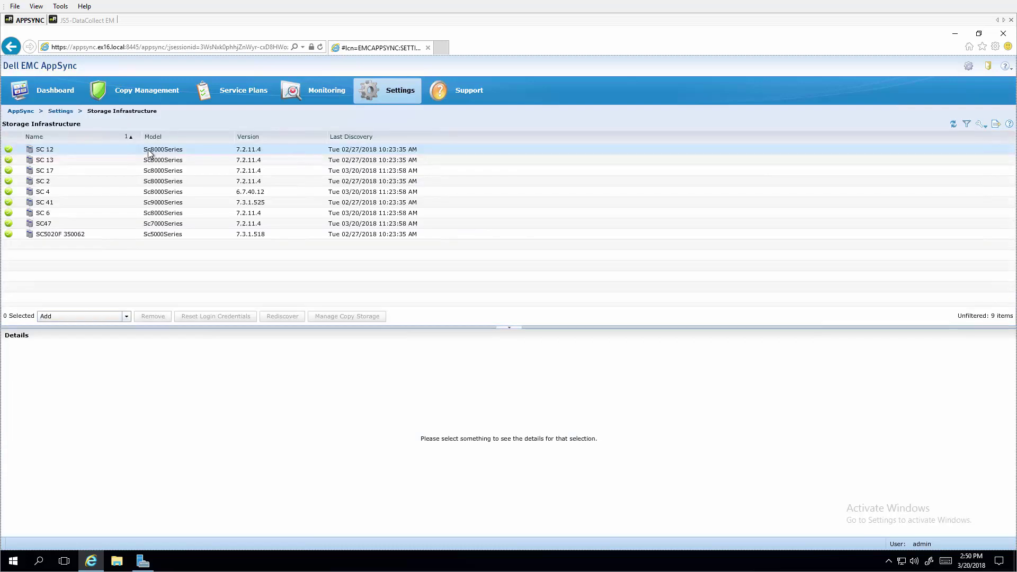
click(126, 317)
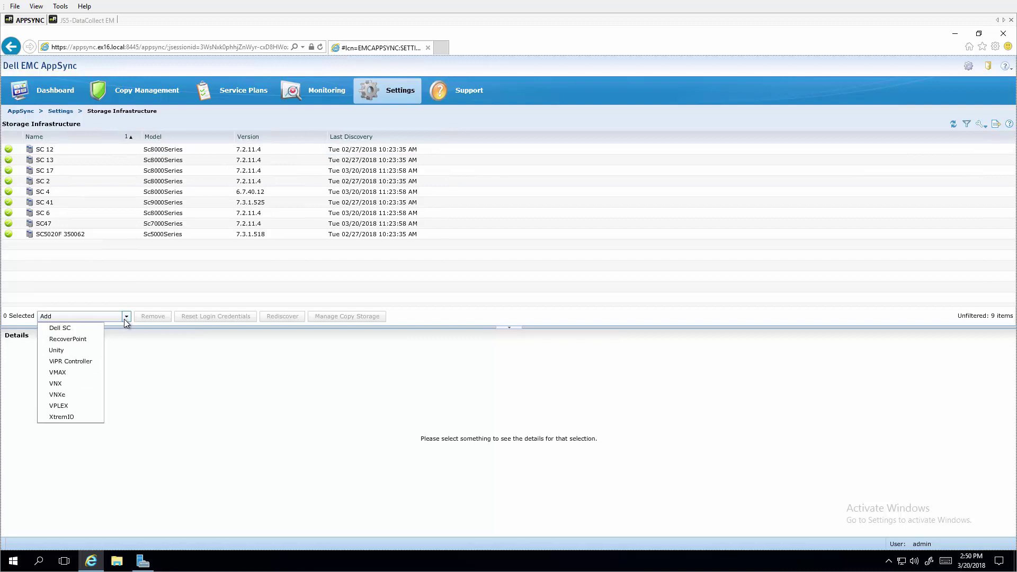
Add a Dell SC data collector at 100.88.147.185, port 3033, with user name and password
click(68, 329)
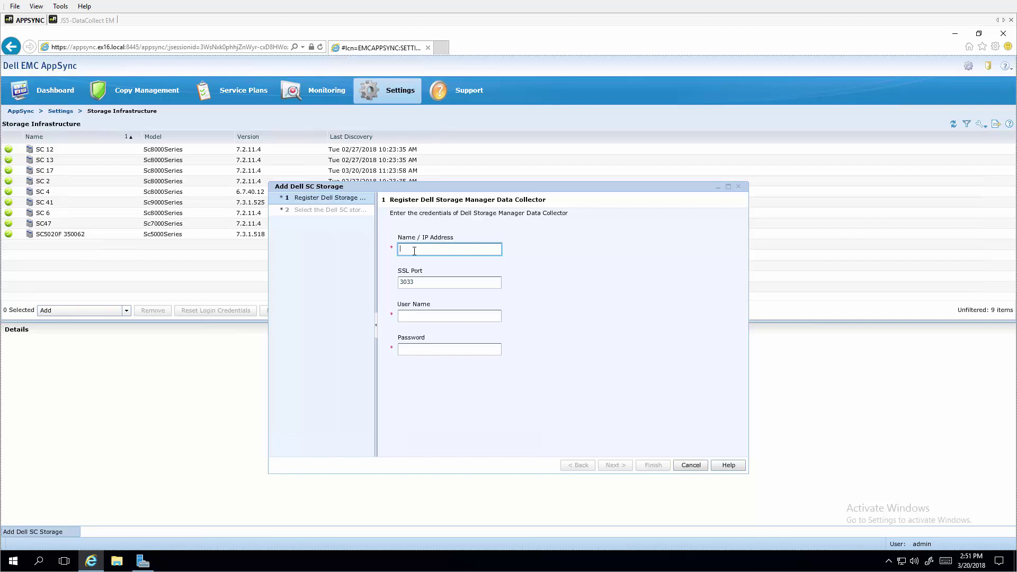
text(100.88.147.185)
key(Tab)
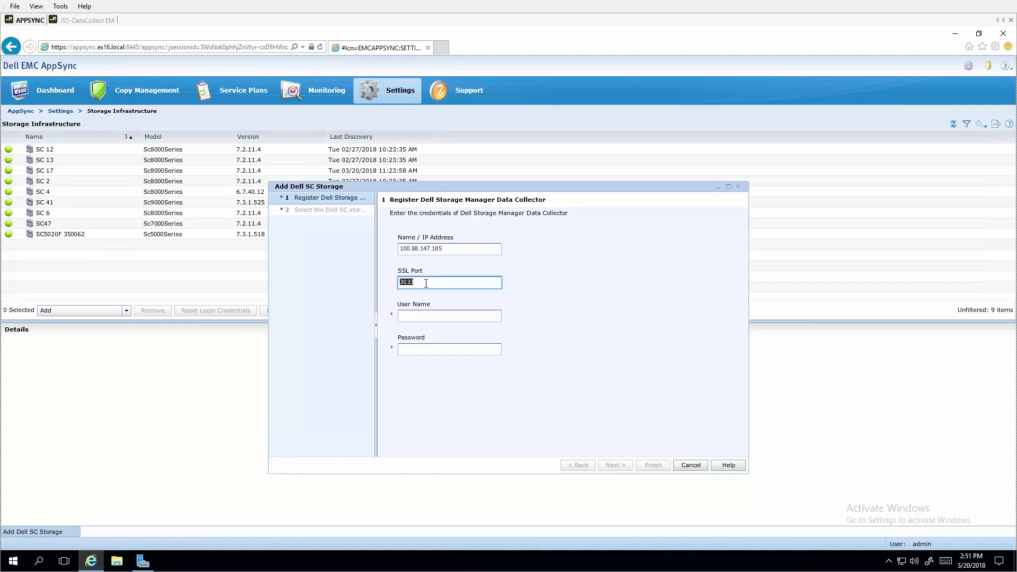
key(Tab)
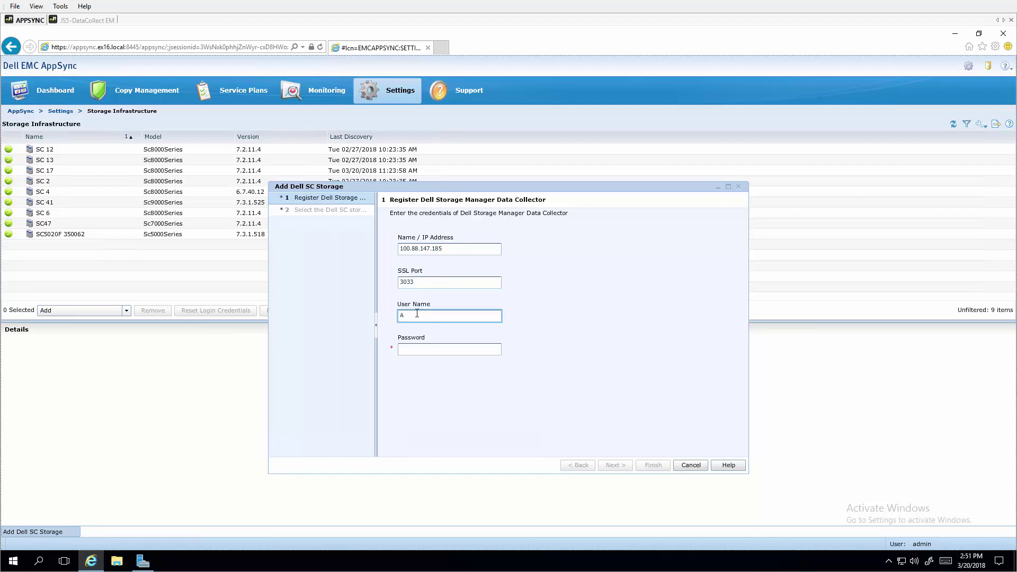
text(Admin)
key(Tab)
text(**)
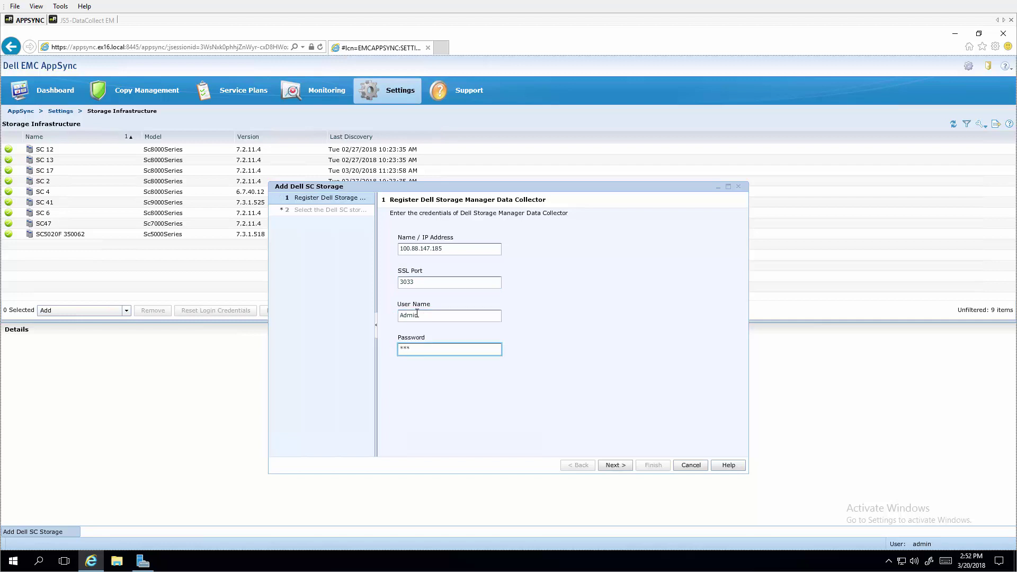
click(615, 469)
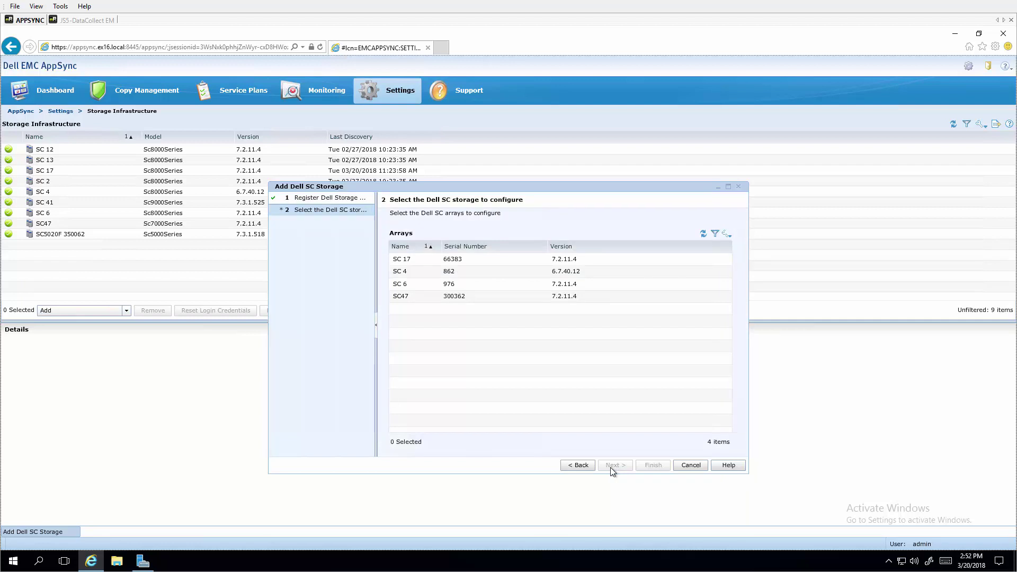
Select all four reported SC arrays, configure them, and close the wizard
click(446, 260)
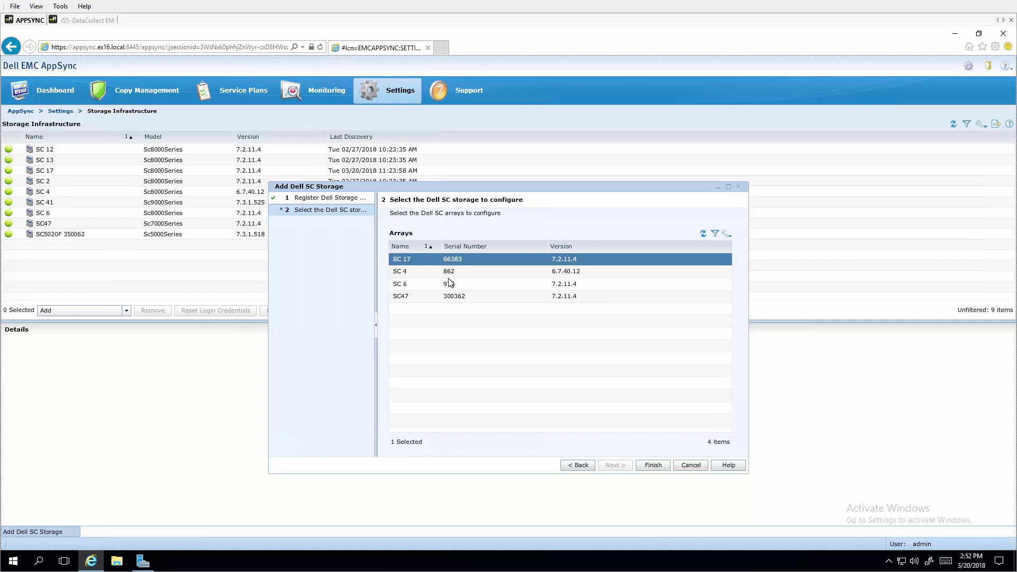
shift+click(446, 297)
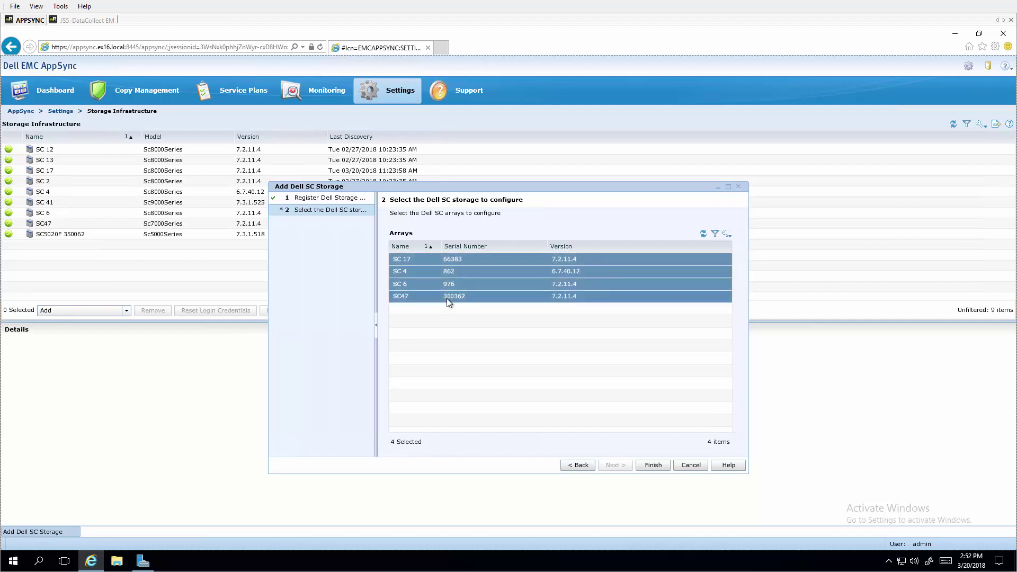
click(653, 466)
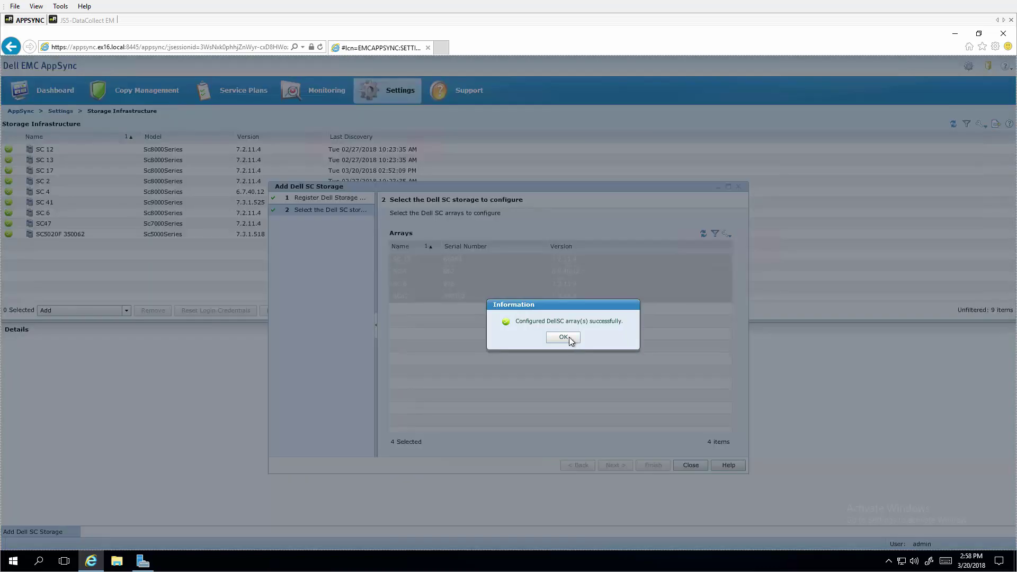
click(564, 337)
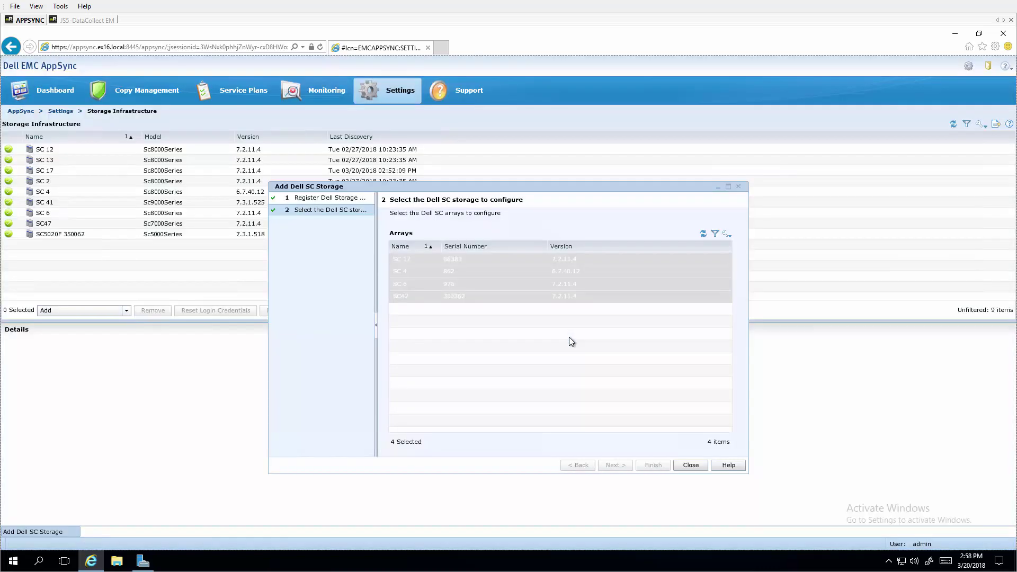
click(685, 466)
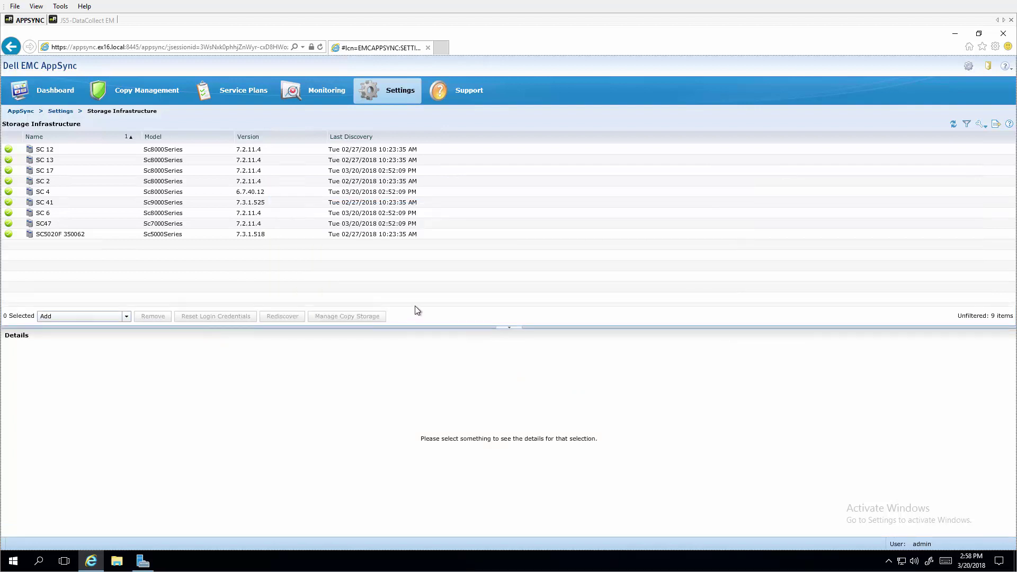
Open Copy Management > Microsoft Exchange to list DAG1 and JS16
click(153, 94)
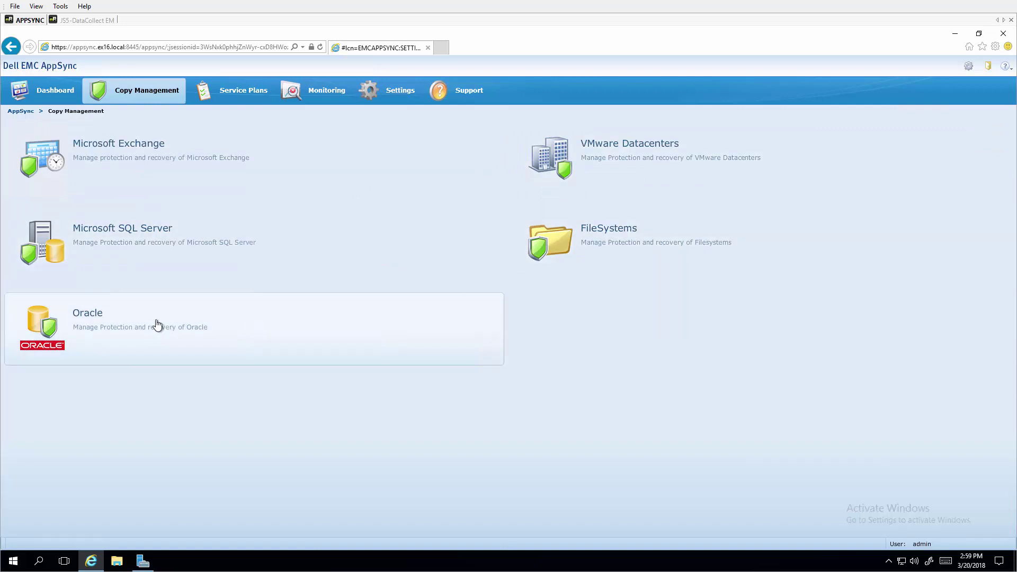
click(125, 176)
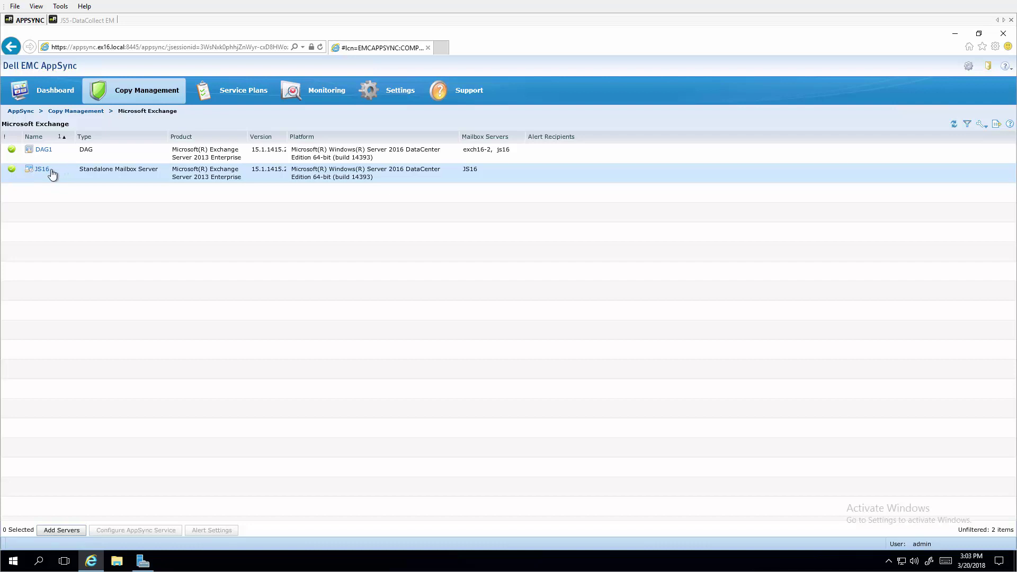
Browse JS16's databases to the DB2 copies list, then switch to Service Plans
click(43, 172)
click(42, 170)
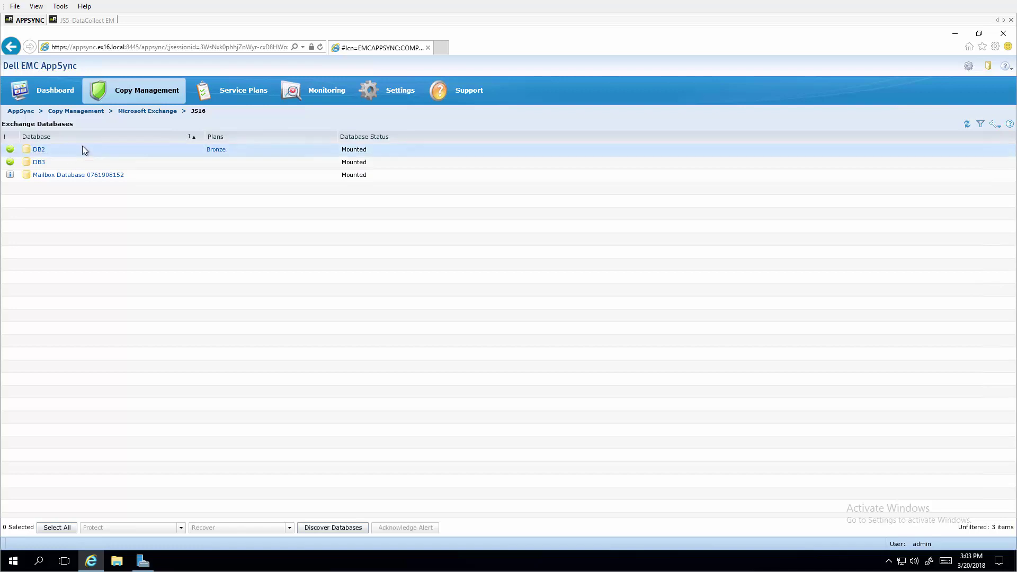
click(39, 150)
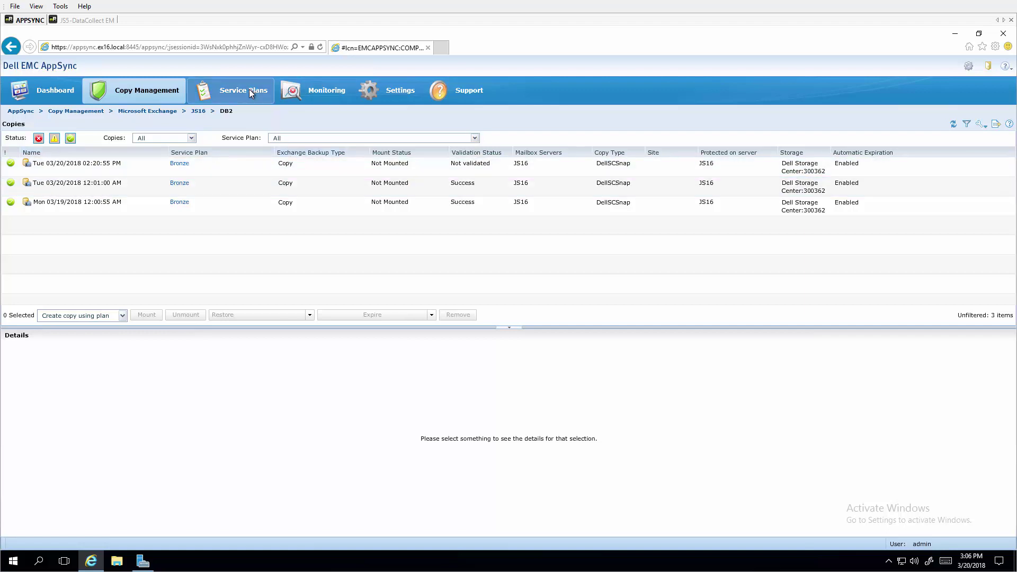
click(249, 89)
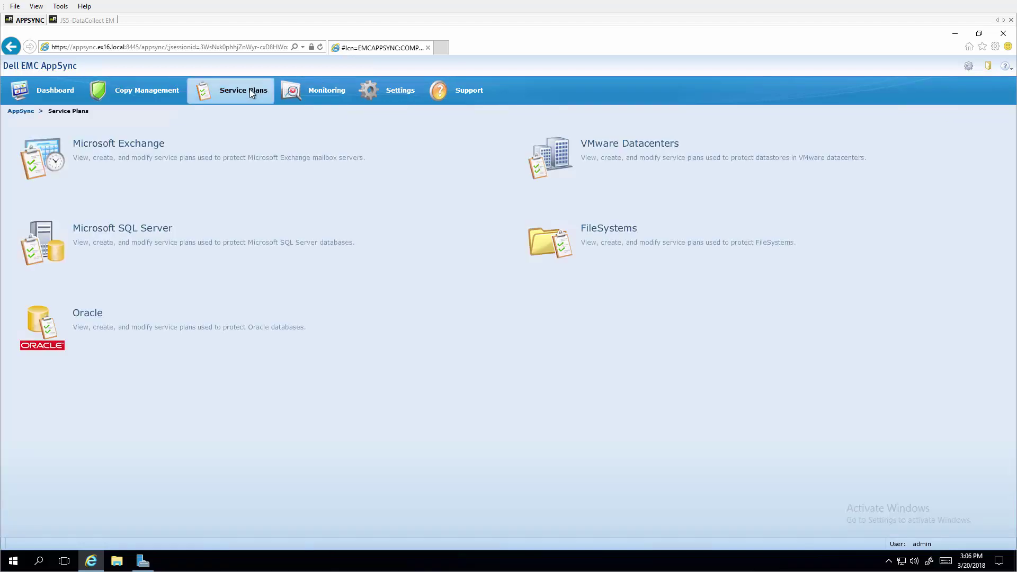
Show the Microsoft Exchange service plans Gold, Silver and Bronze
click(155, 149)
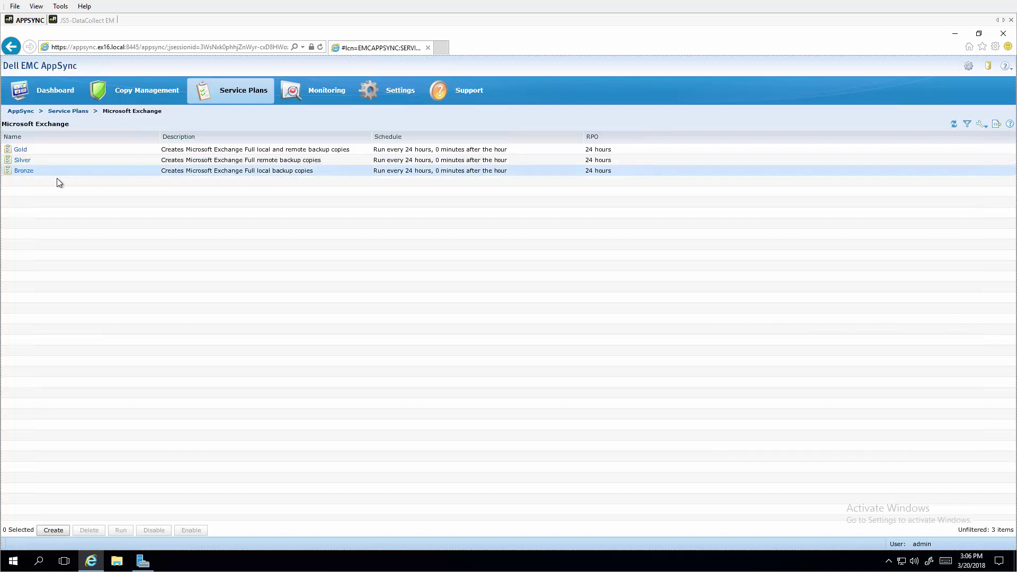
Open the Bronze plan and view its Create local copy phase settings
click(24, 170)
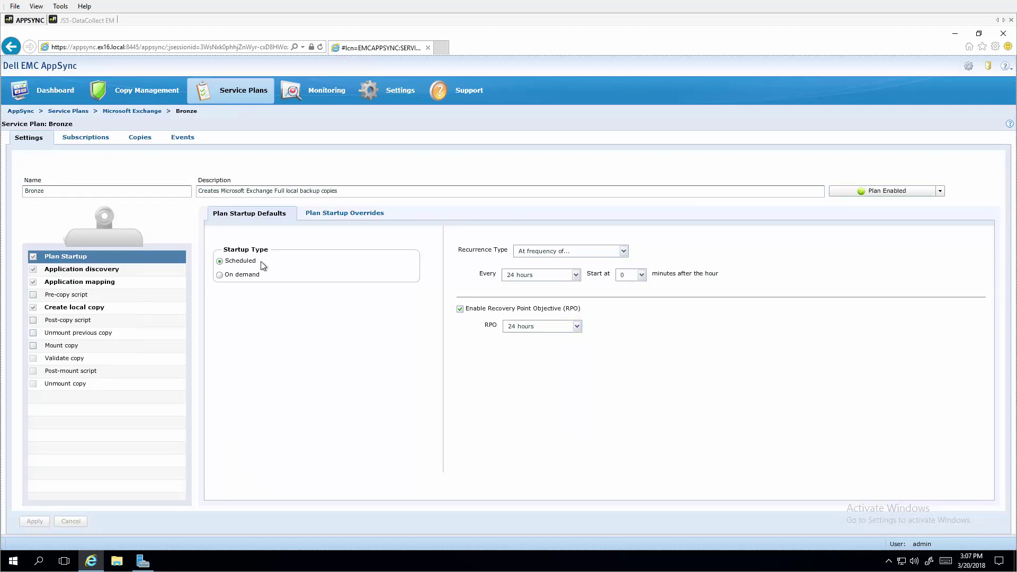
click(93, 310)
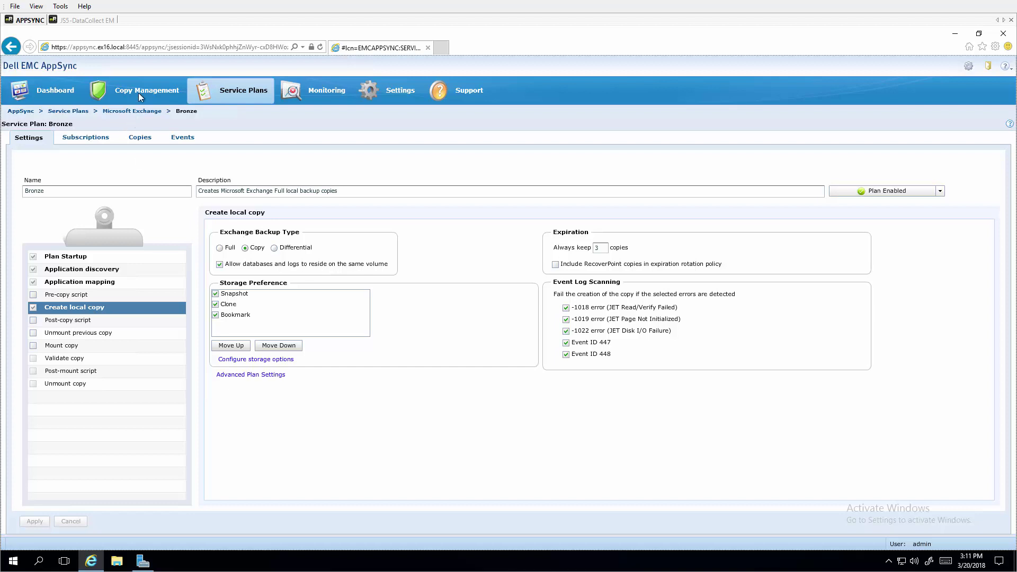
Open VMware Datacenters > EXLab-VCENTER55 and list its eight protected virtual machines
click(140, 92)
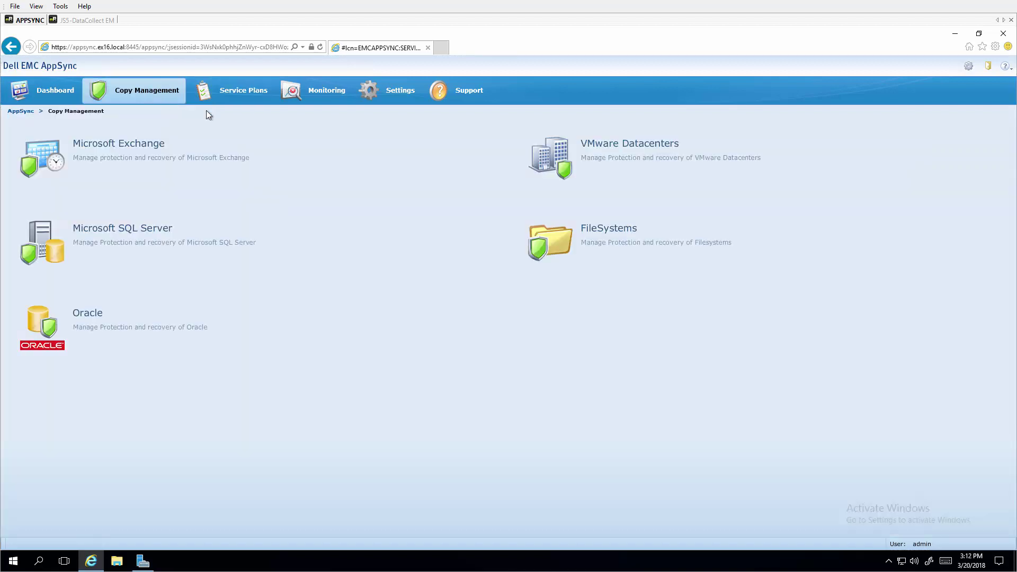
click(554, 167)
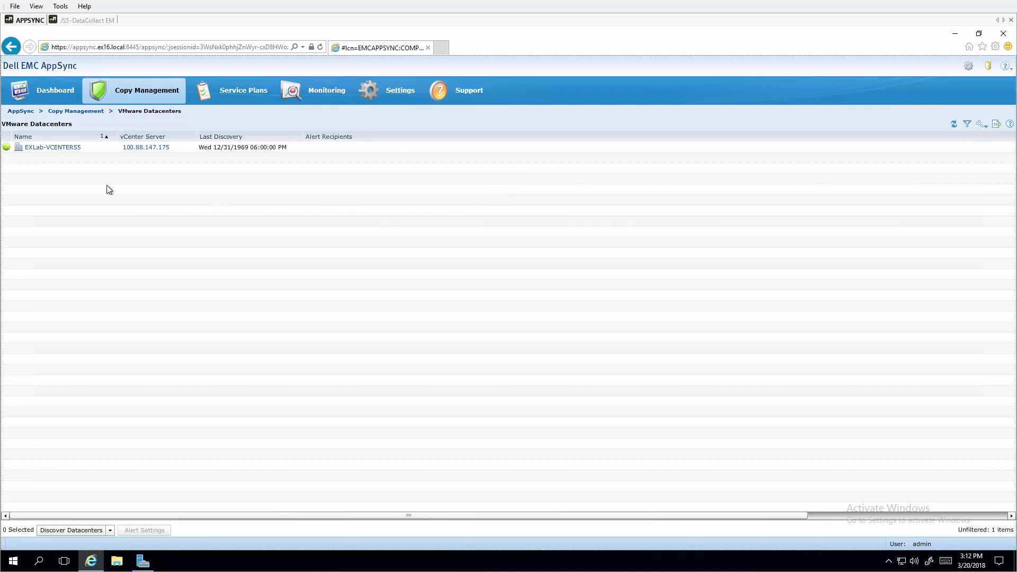
click(64, 148)
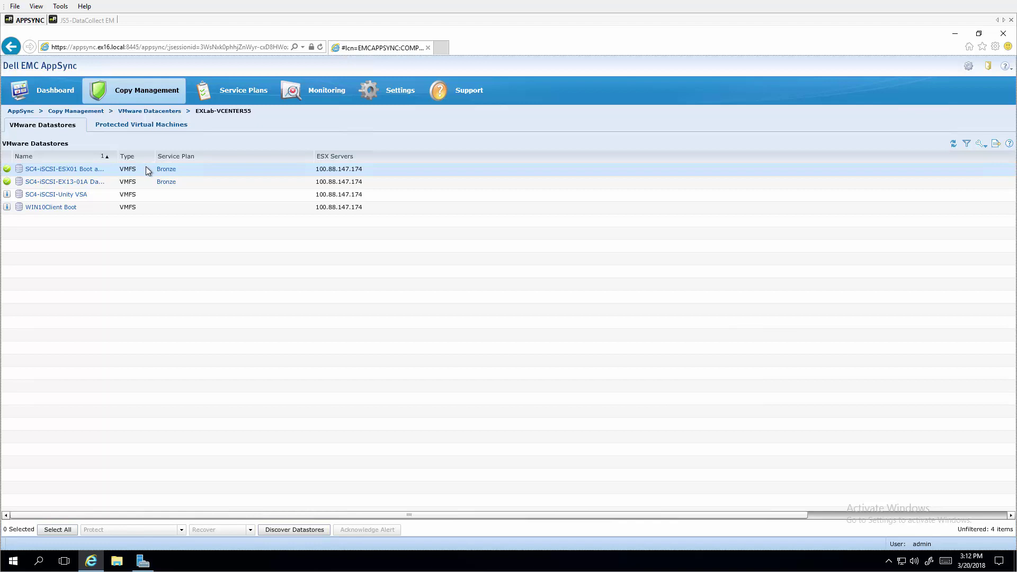
click(146, 126)
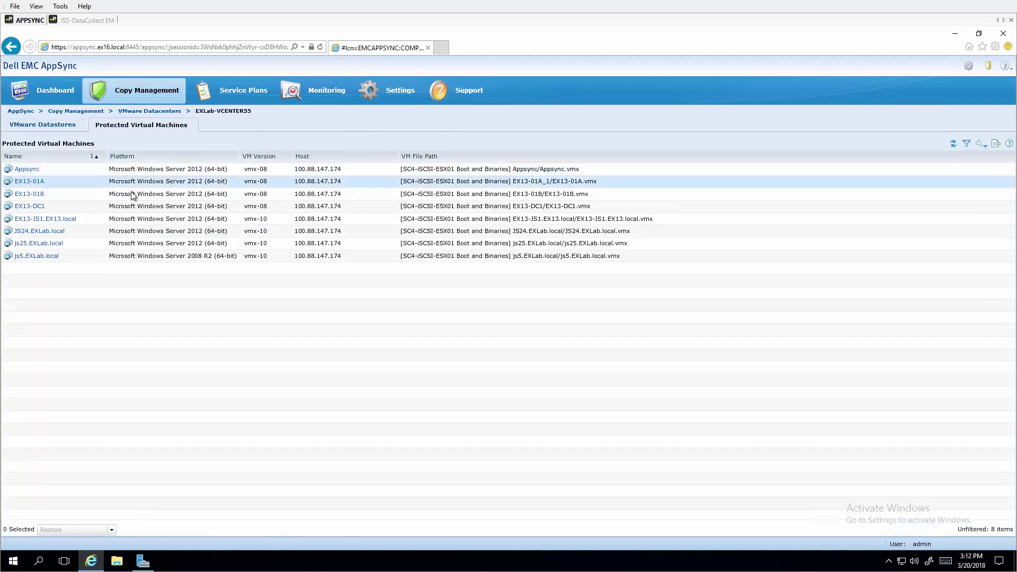
Open Copy Management > Oracle and view the four Bronze copies of restdb
click(122, 92)
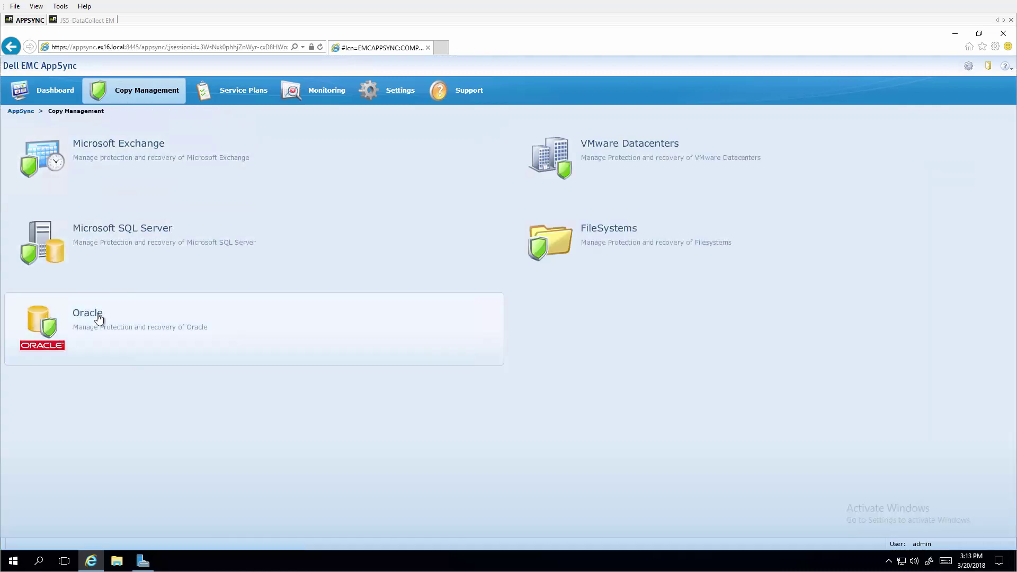
click(101, 316)
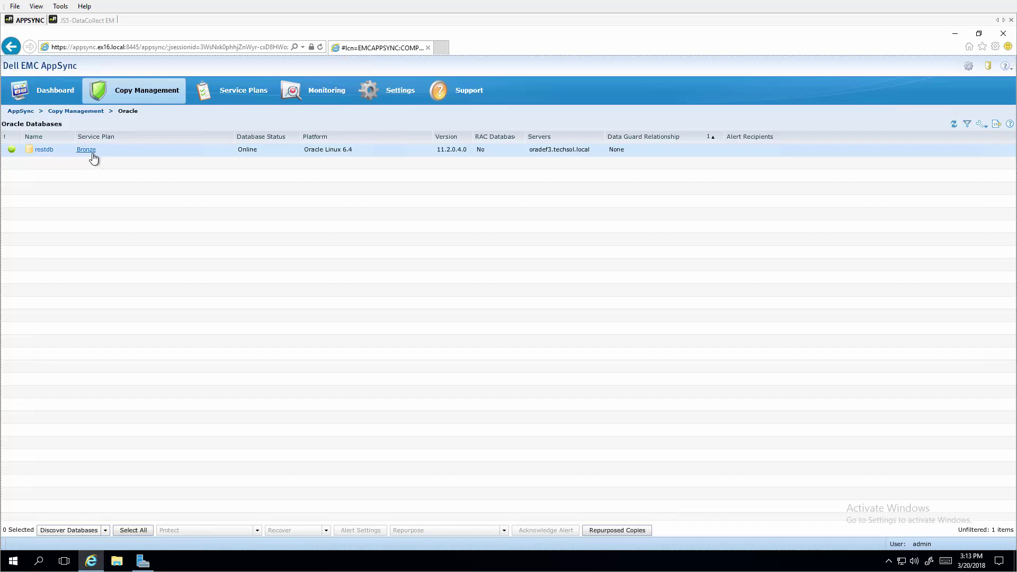
click(48, 153)
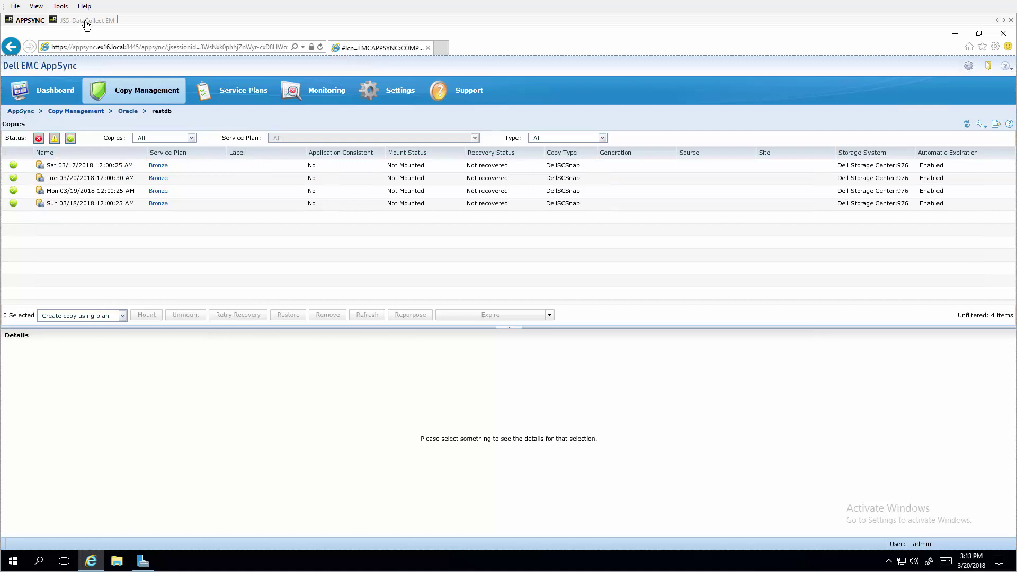
In Dell Storage Manager, view ora-asm-rest-data-01's snapshots, including four AppSync ones
click(86, 21)
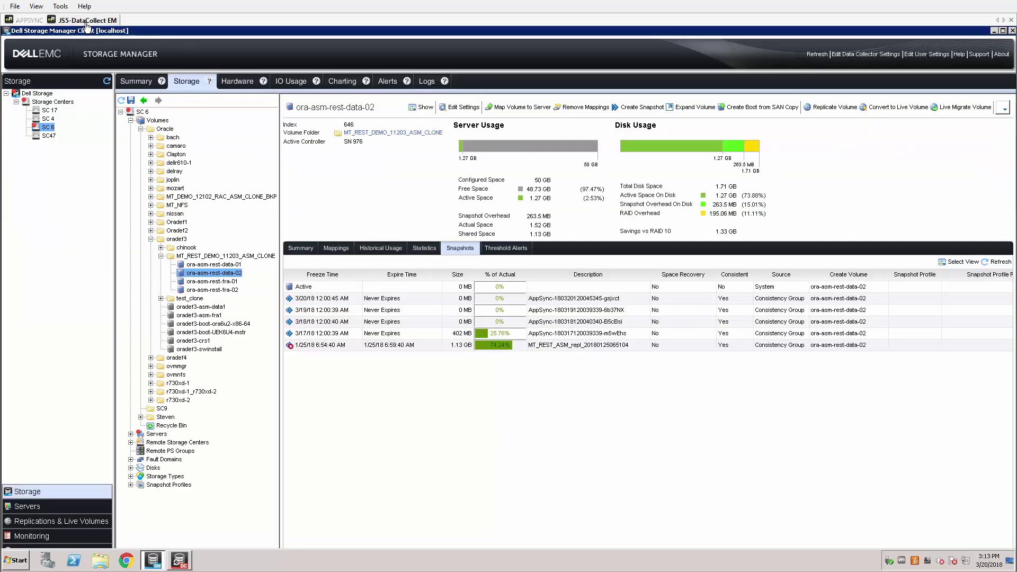
click(200, 265)
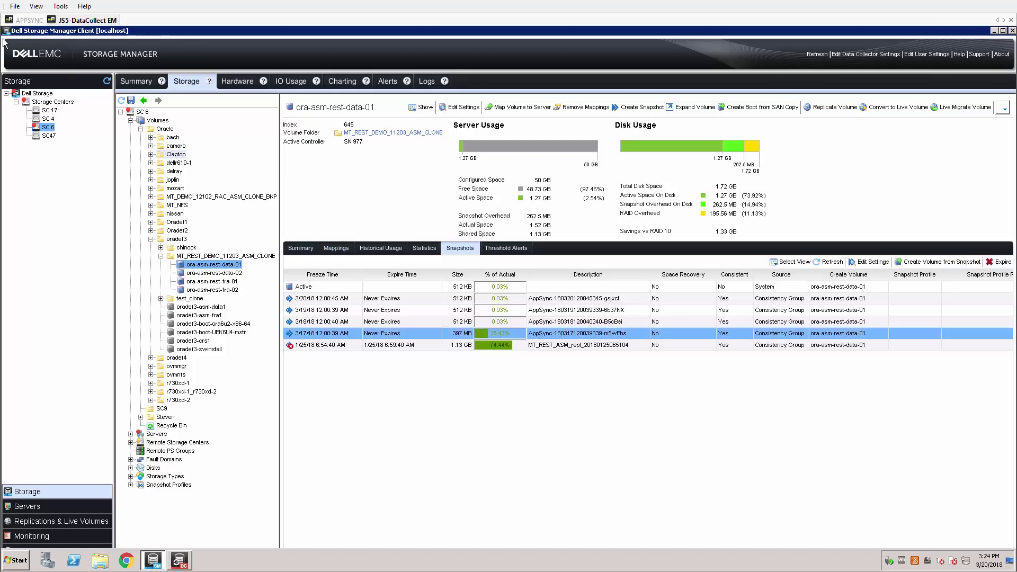
Return to the AppSync browser tab and show the Monitoring page with its alerts and reports
click(23, 22)
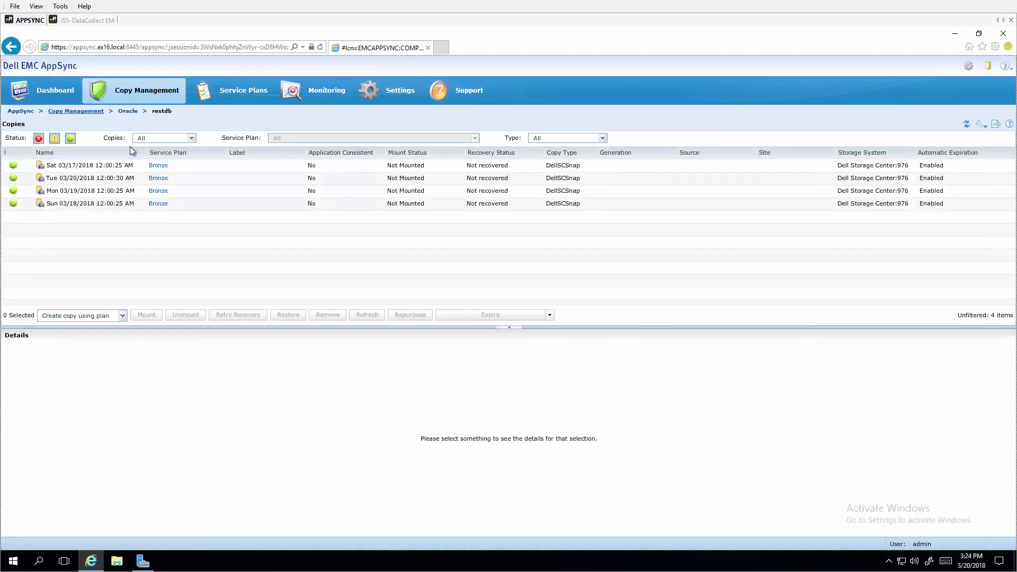
click(306, 91)
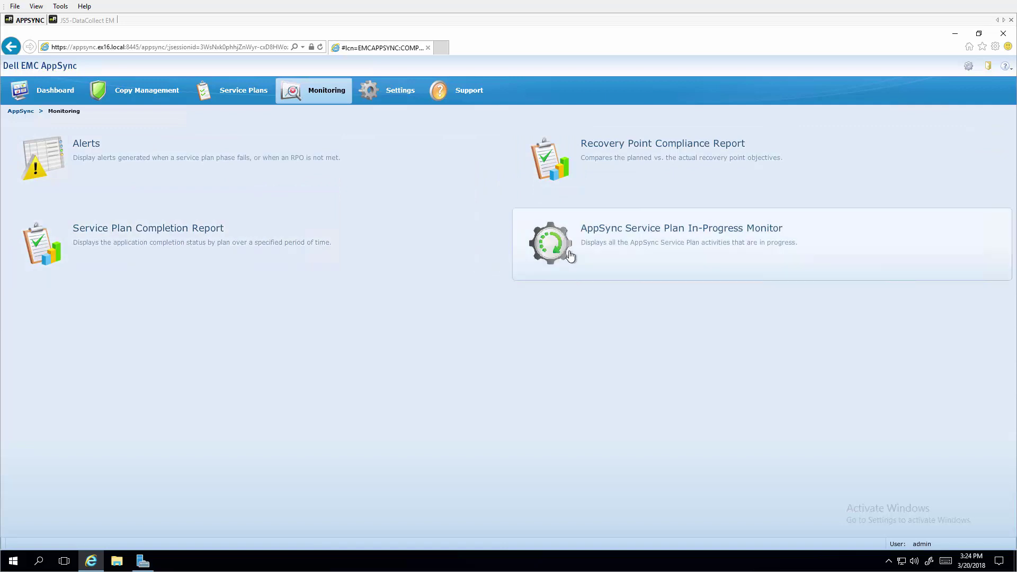
Return to the Copy Management overview listing Exchange, SQL Server, Oracle, VMware and FileSystems
click(147, 97)
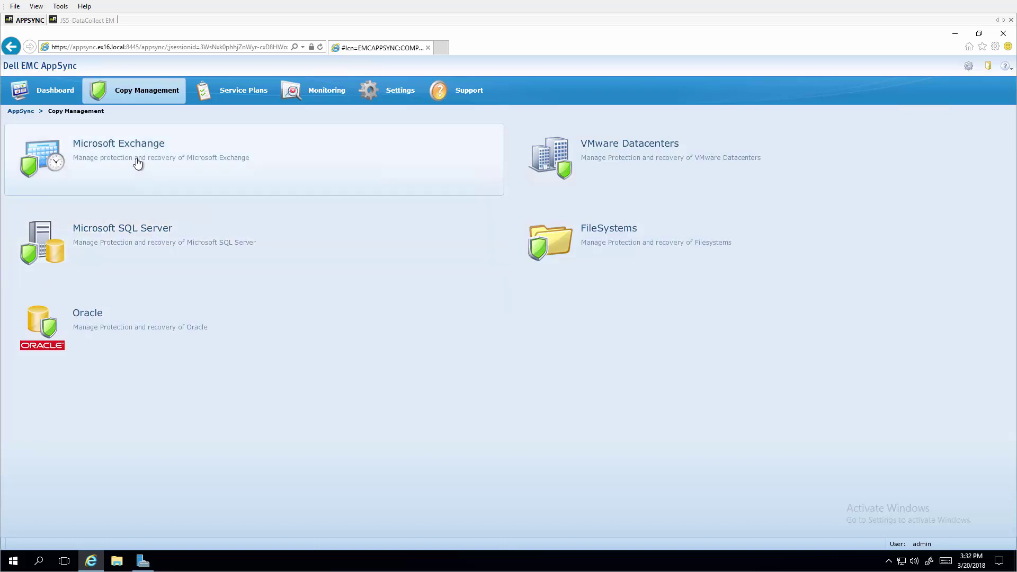
Drill into Microsoft Exchange > JS16 > DB2 and select the Tue 03/20/2018 02:20:55 PM copy
click(137, 163)
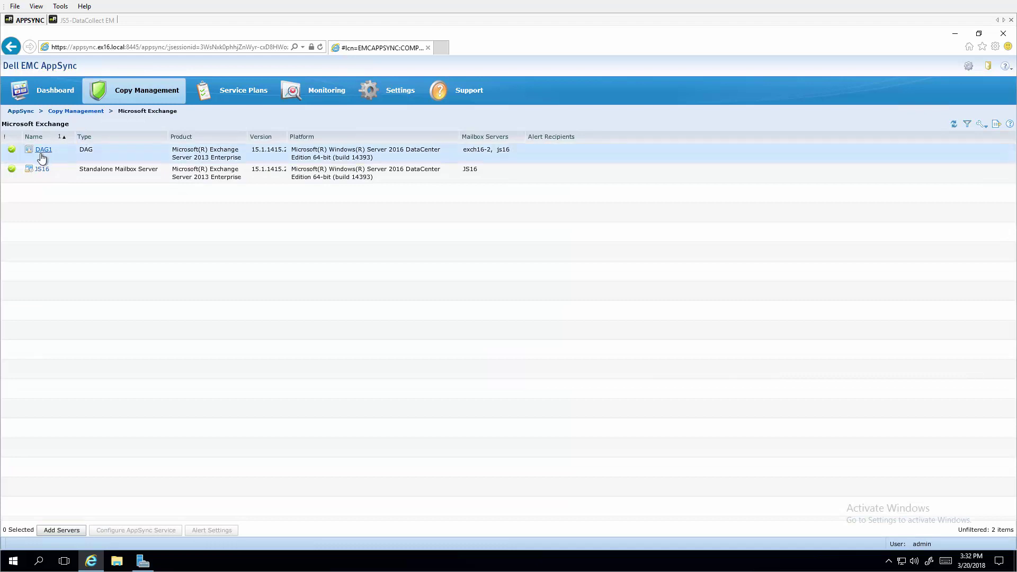
click(39, 172)
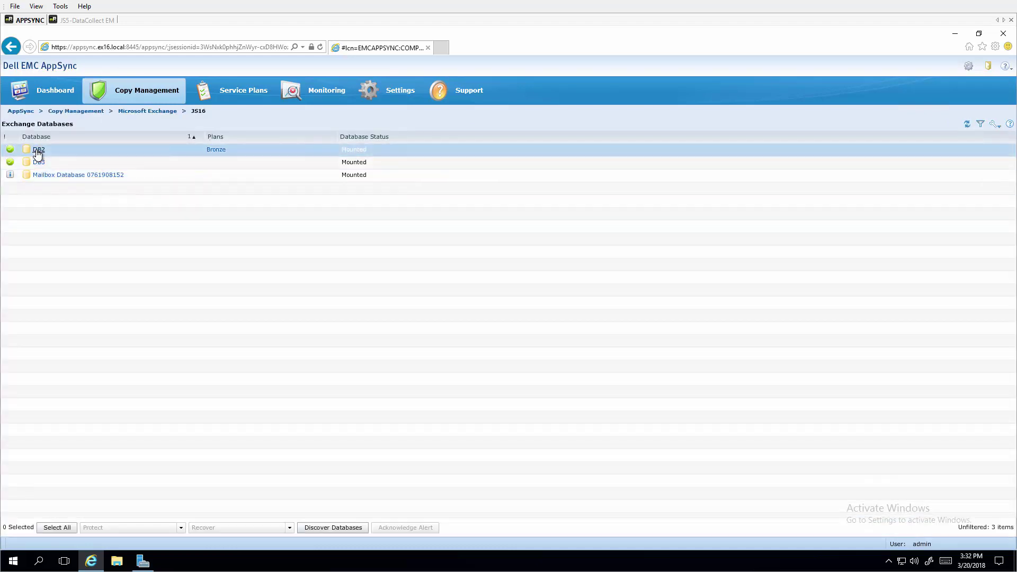
click(38, 150)
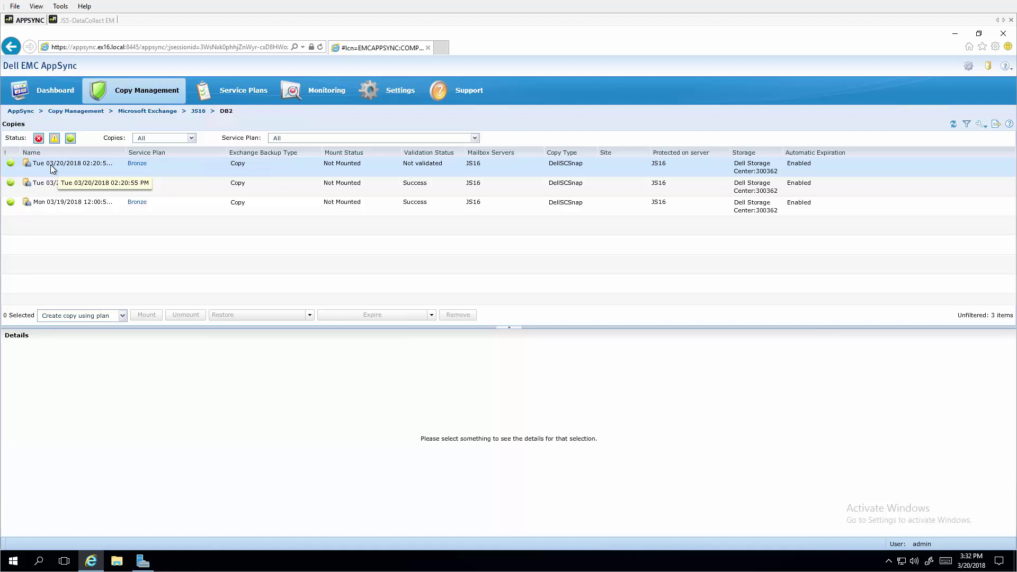
click(52, 166)
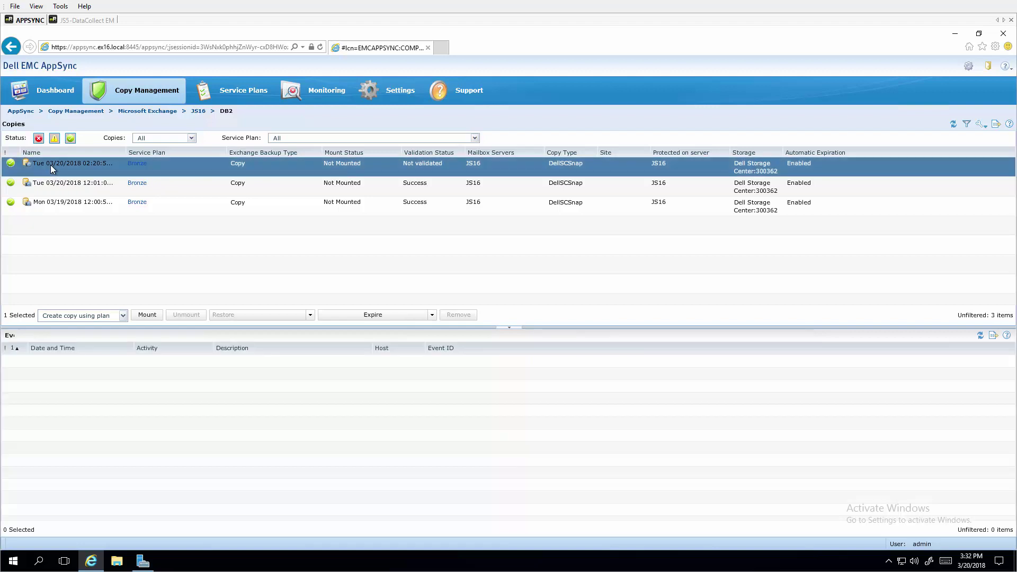
Set up a validated mount of the DB2 copy on the original host, with VMware cluster mount disabled
click(151, 315)
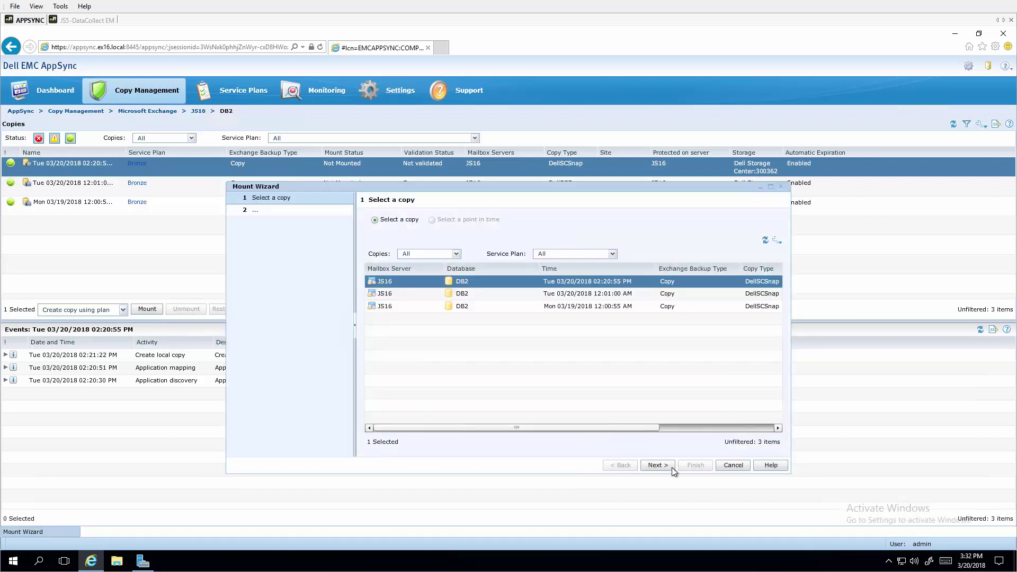
click(658, 466)
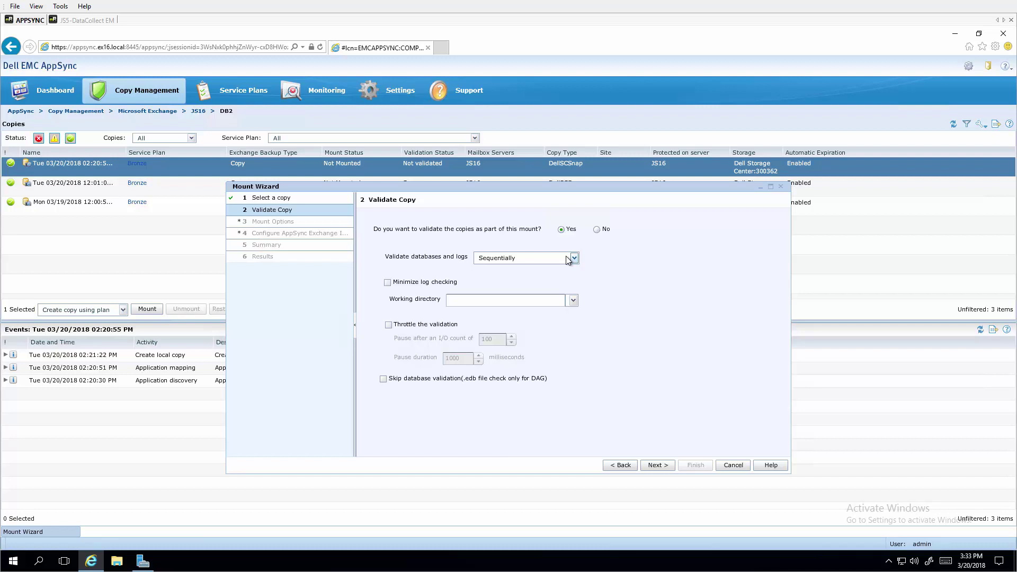
click(658, 466)
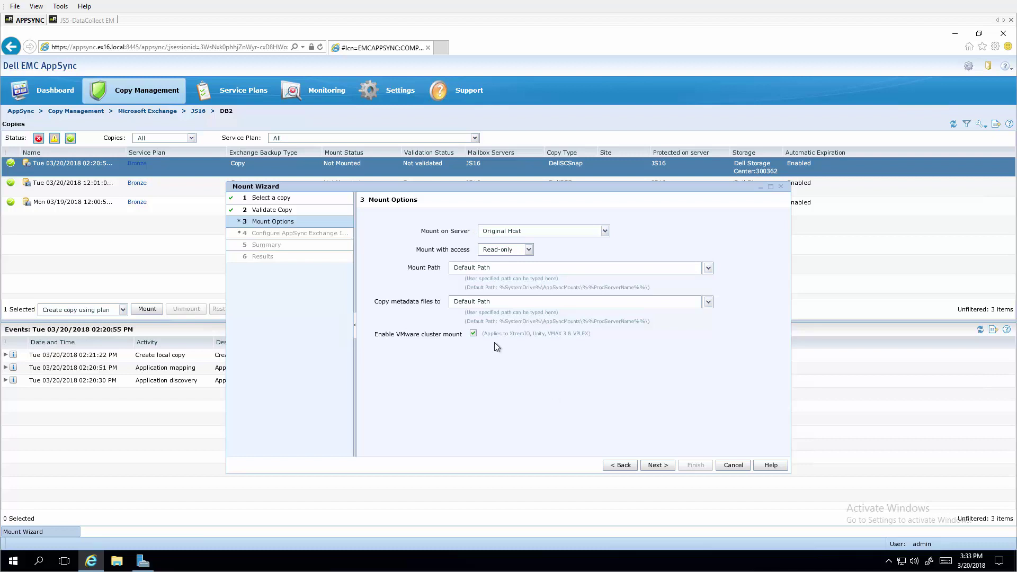
click(474, 334)
click(666, 468)
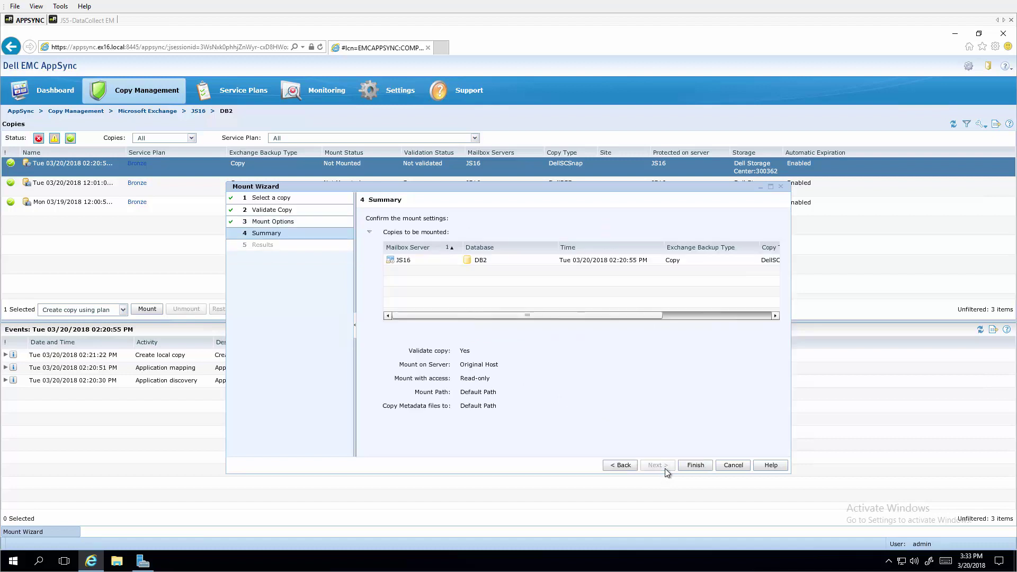
Finish the wizard so the DB2 copy mounts on JS16 and validates with status Success
click(694, 465)
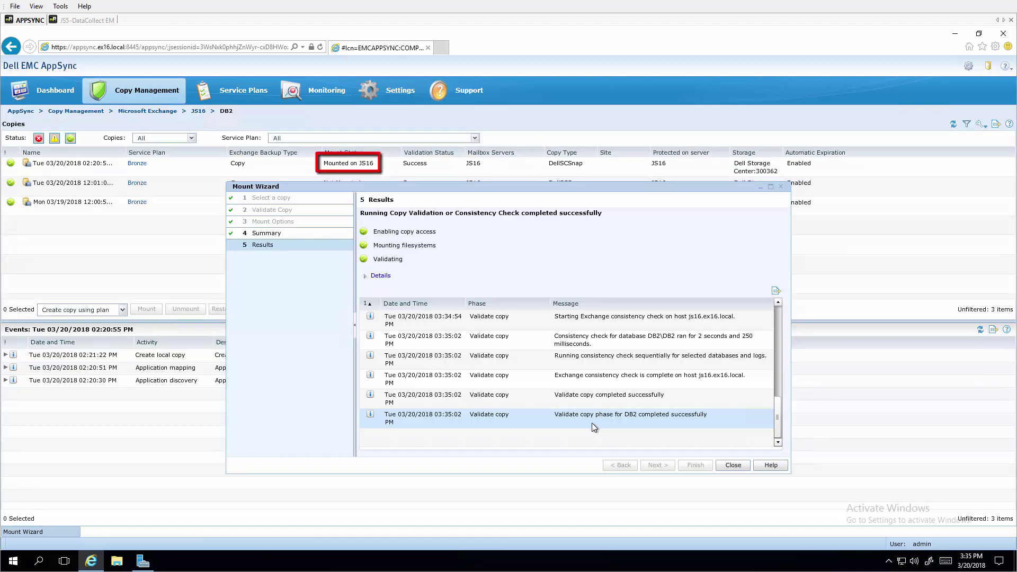
Close the mount results, leaving the newest DB2 copy shown as Mounted on JS16
click(734, 465)
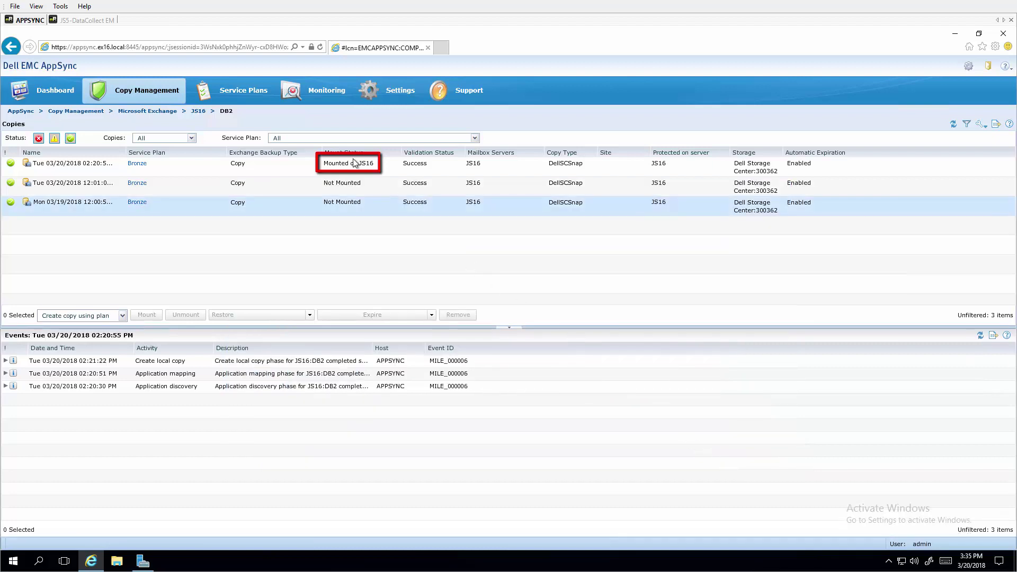